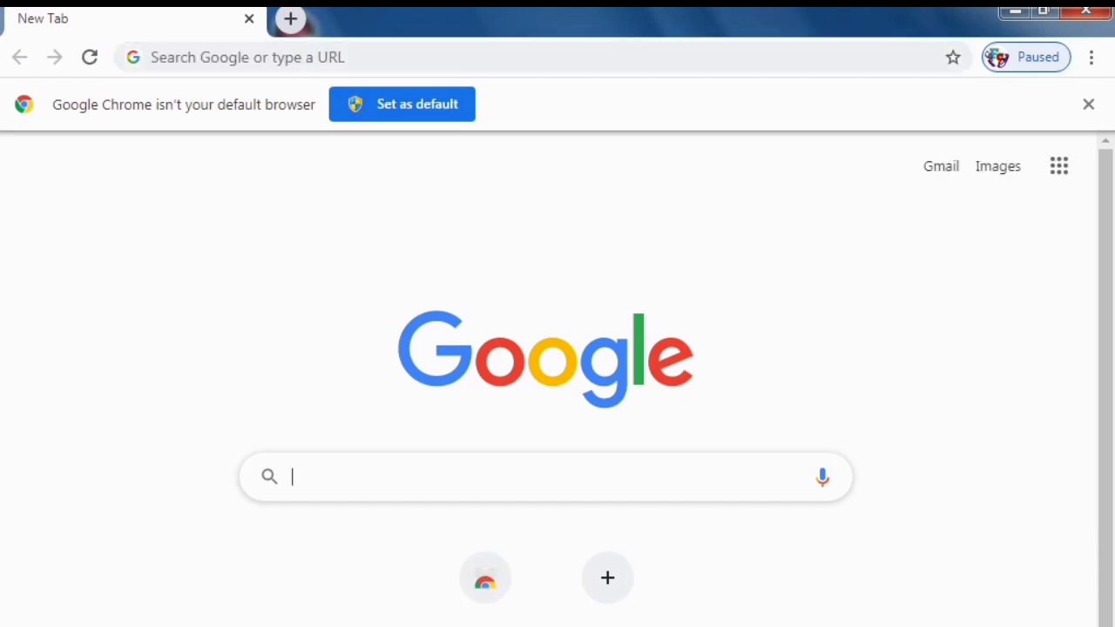
Search Google for 'blogger' and pass the reCAPTCHA by selecting every fire hydrant tile.
{"action": "type", "text": "bl"}
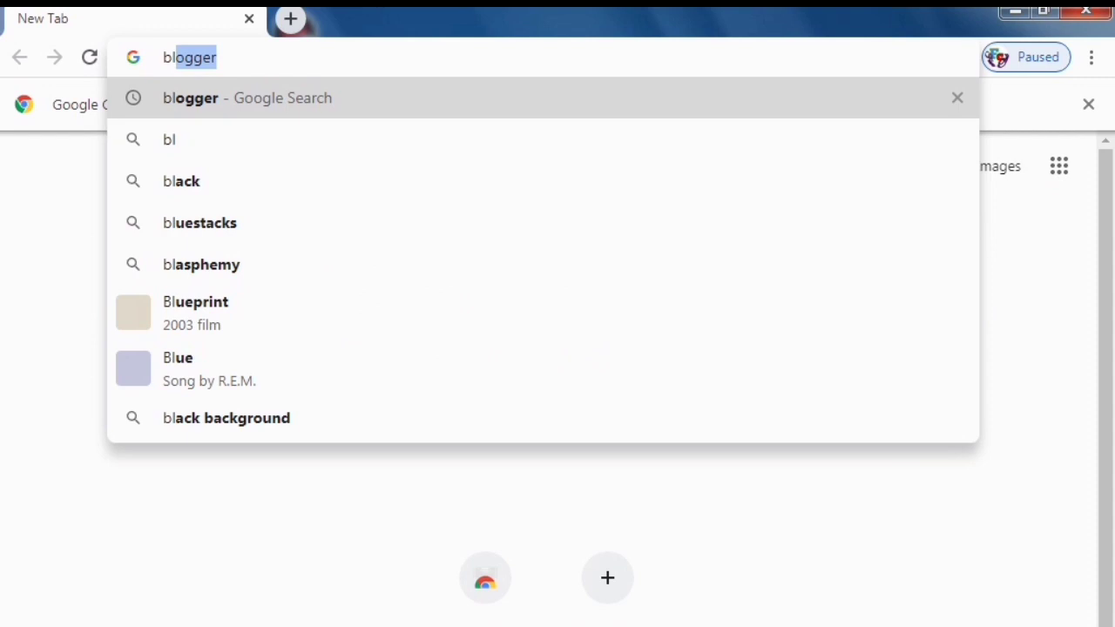
{"action": "key", "text": "Return"}
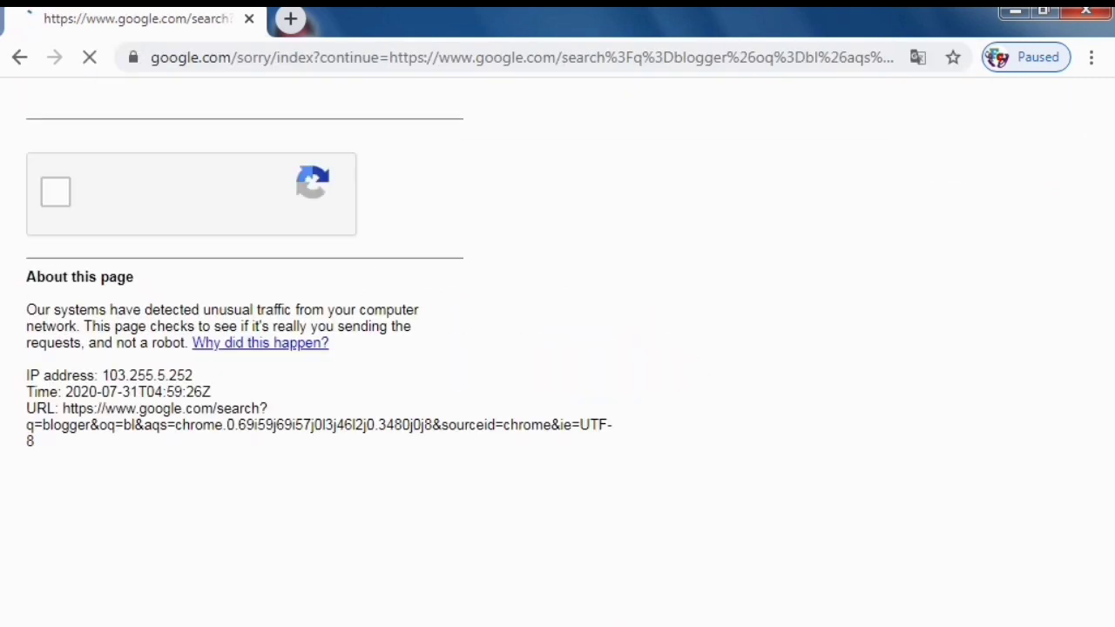
{"action": "left_click", "coordinate": [55, 191]}
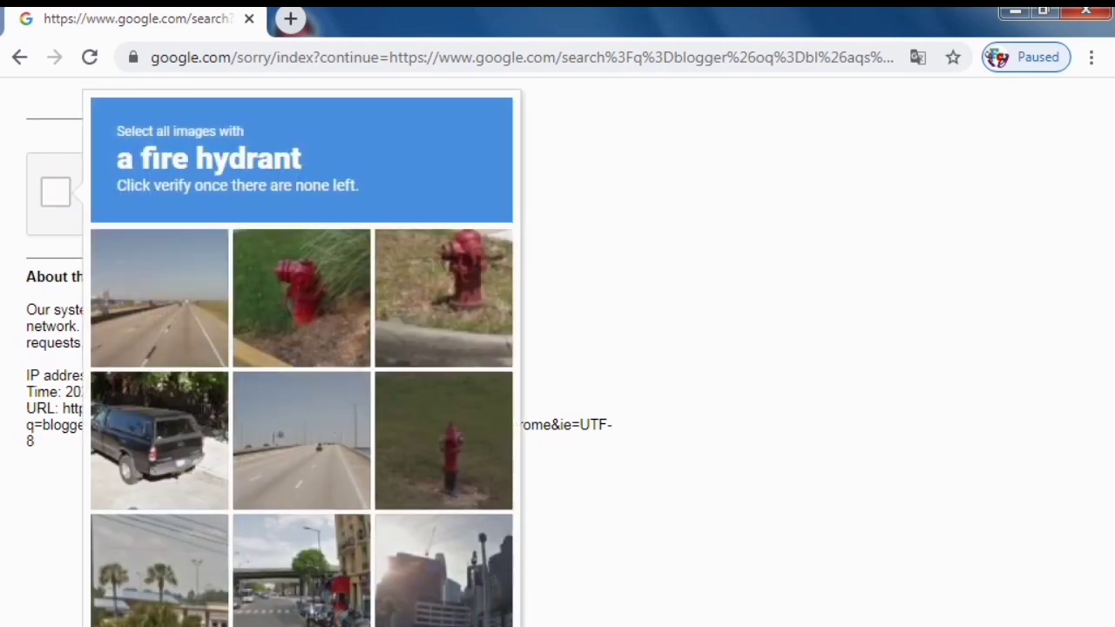
{"action": "left_click", "coordinate": [302, 292]}
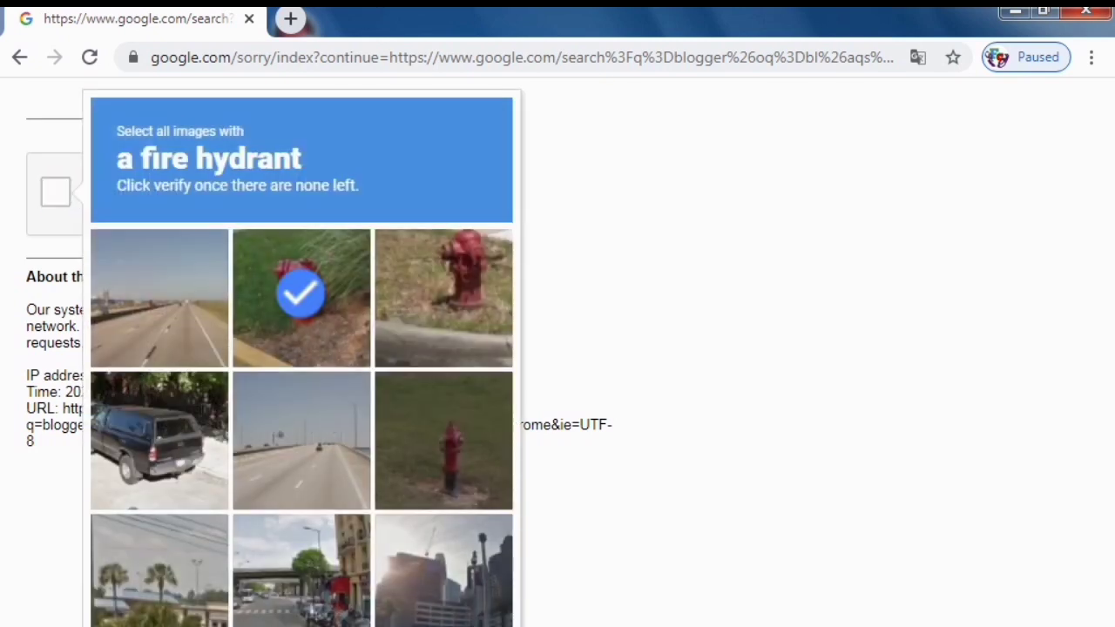
{"action": "left_click", "coordinate": [443, 294]}
{"action": "left_click", "coordinate": [444, 435]}
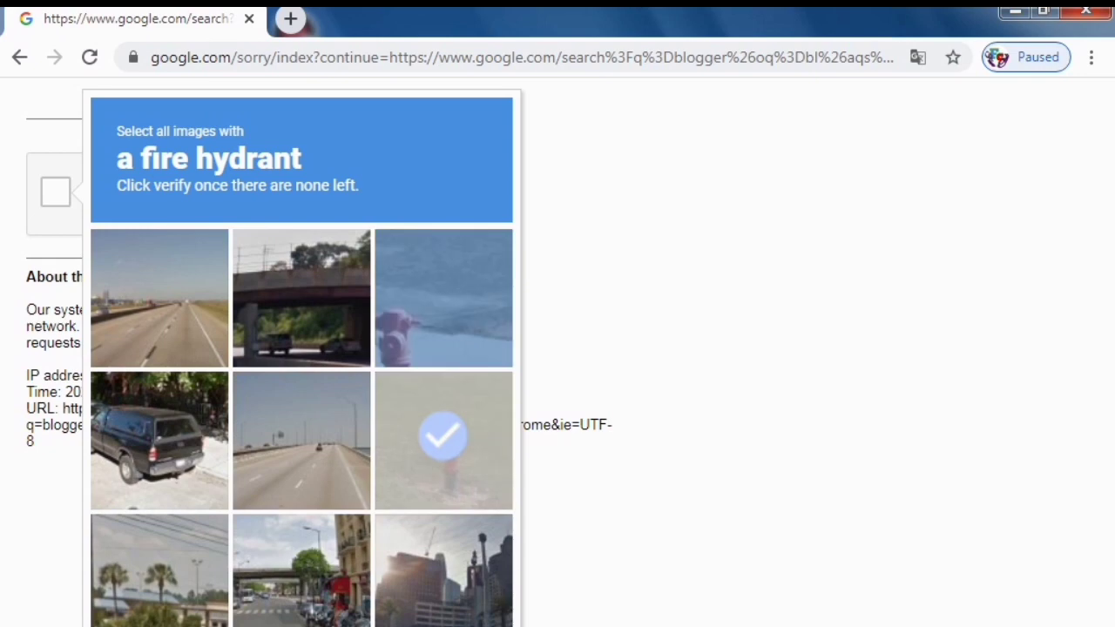
{"action": "left_click", "coordinate": [443, 294]}
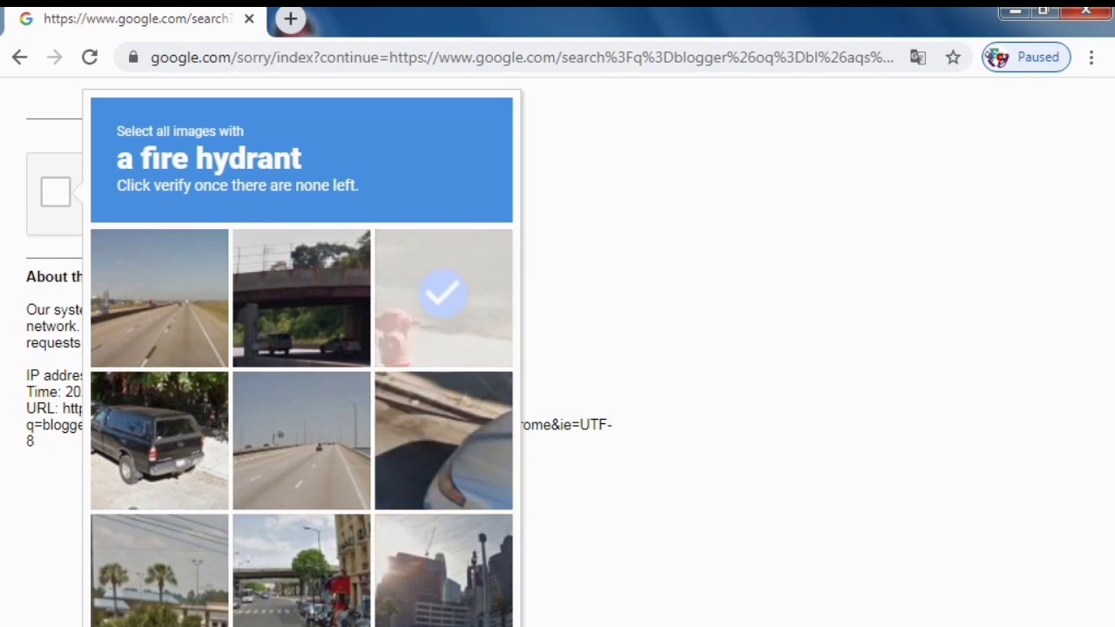
{"action": "left_click", "coordinate": [443, 295]}
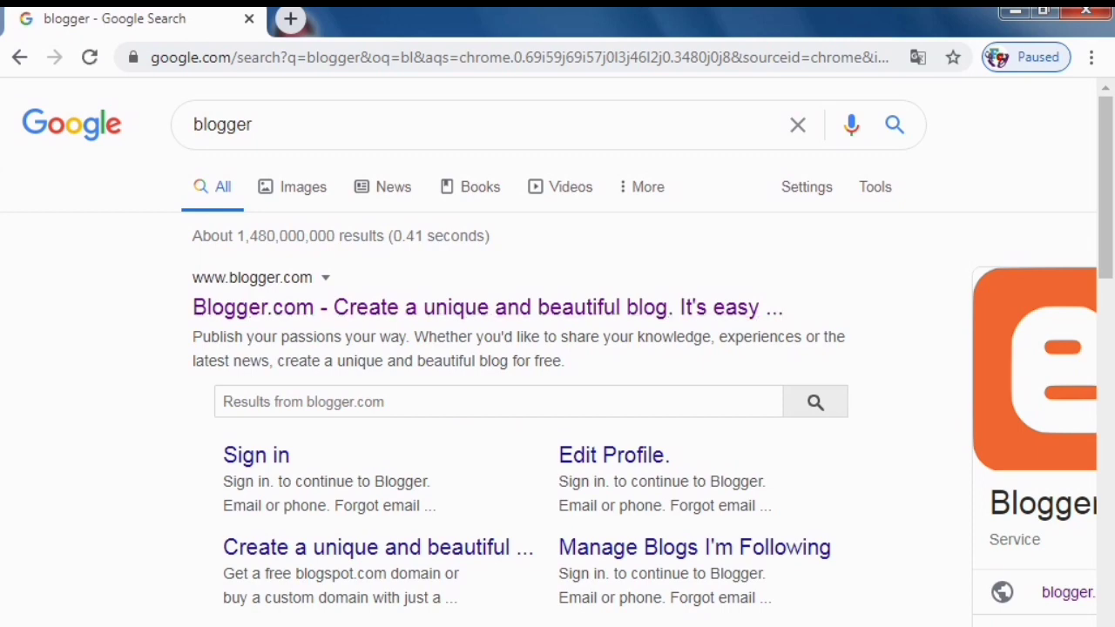
Open the 'Blogger.com - Create a unique and beautiful blog' search result.
{"action": "scroll", "coordinate": [557, 349], "scroll_direction": "down", "scroll_amount": 4}
{"action": "scroll", "coordinate": [557, 348], "scroll_direction": "up", "scroll_amount": 4}
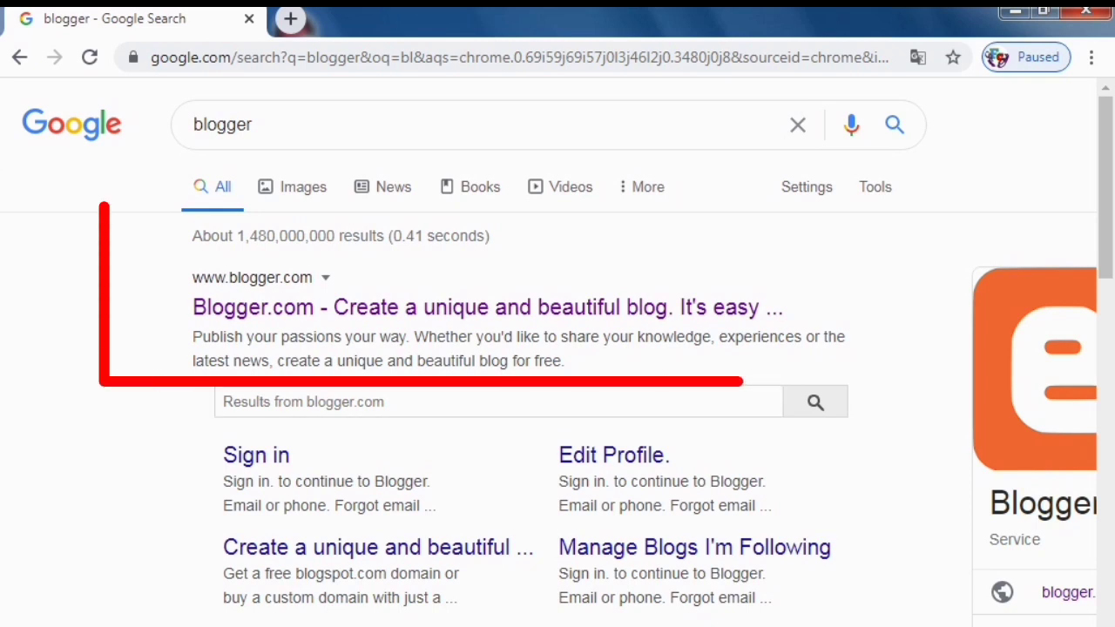
{"action": "left_click", "coordinate": [488, 306]}
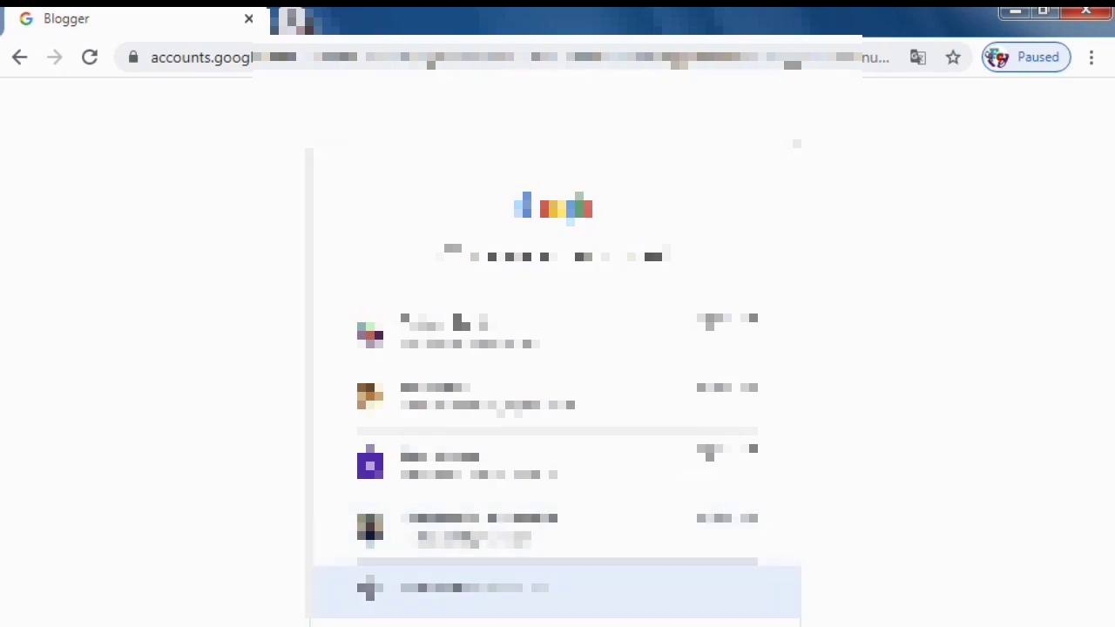
Sign in to Blogger with a different Google account, entering its e-mail.
{"action": "left_click", "coordinate": [557, 589]}
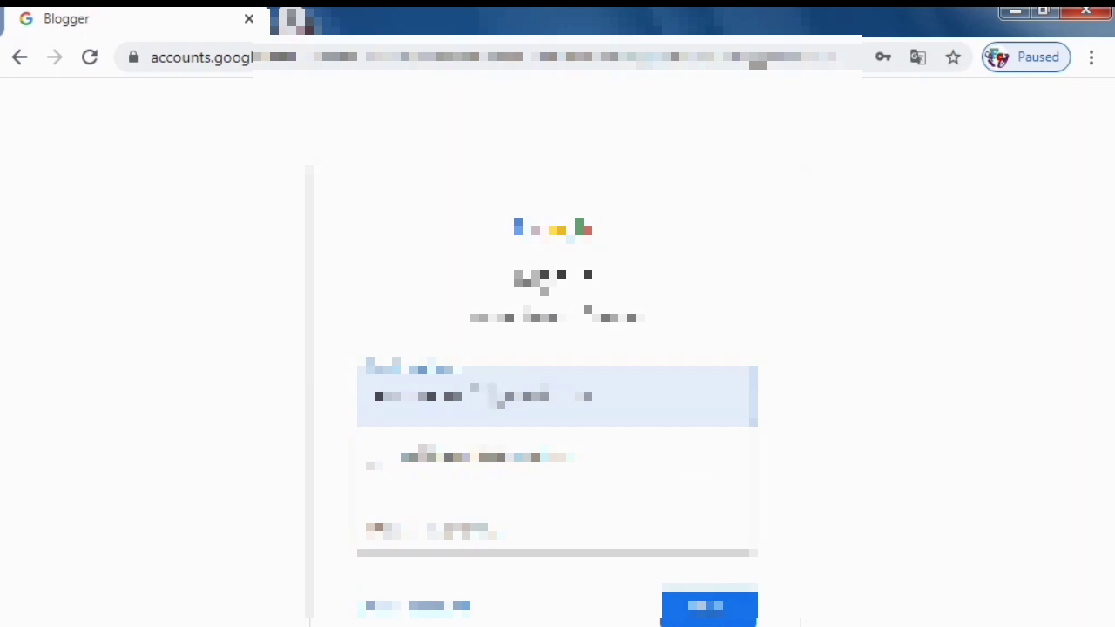
{"action": "key", "text": "BackSpace"}
{"action": "key", "text": "BackSpace"}
{"action": "key", "text": "BackSpace"}
{"action": "key", "text": "BackSpace"}
{"action": "key", "text": "BackSpace"}
{"action": "key", "text": "BackSpace"}
{"action": "key", "text": "BackSpace"}
{"action": "key", "text": "BackSpace"}
{"action": "key", "text": "BackSpace"}
{"action": "key", "text": "BackSpace"}
{"action": "key", "text": "BackSpace"}
{"action": "key", "text": "BackSpace"}
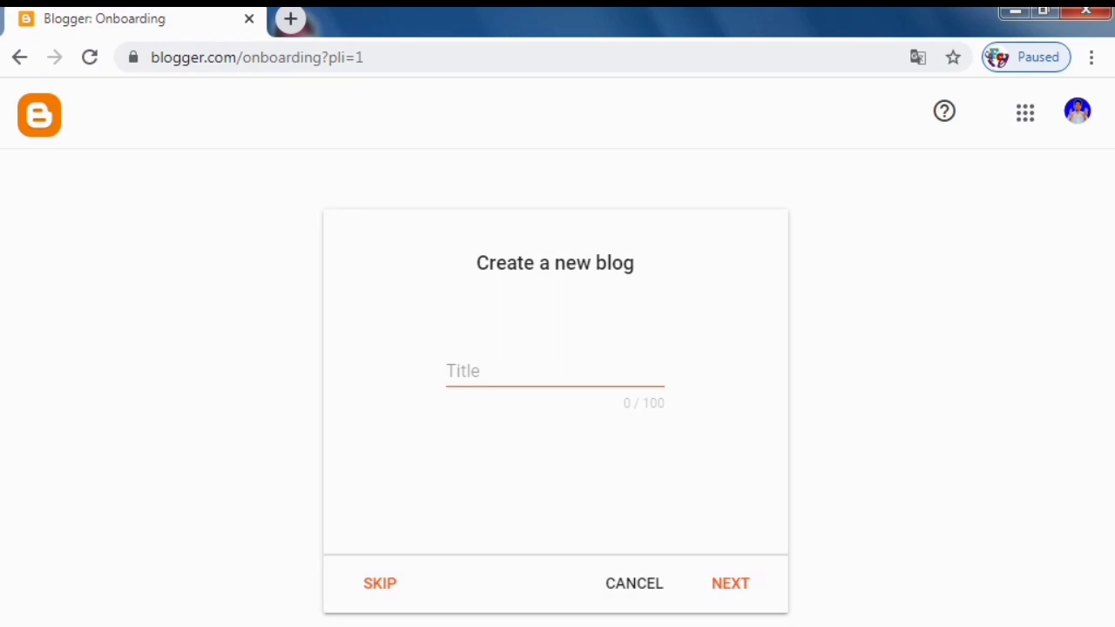
Enter the owner's name as the new blog's title and advance to the Address field.
{"action": "left_click", "coordinate": [488, 371]}
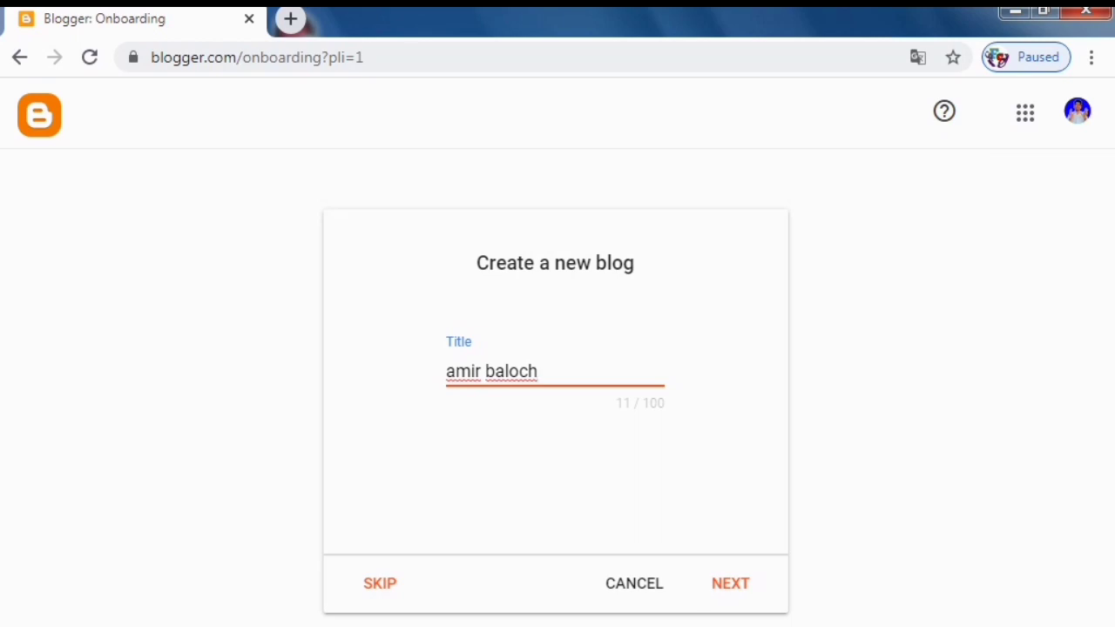
{"action": "key", "text": "Return"}
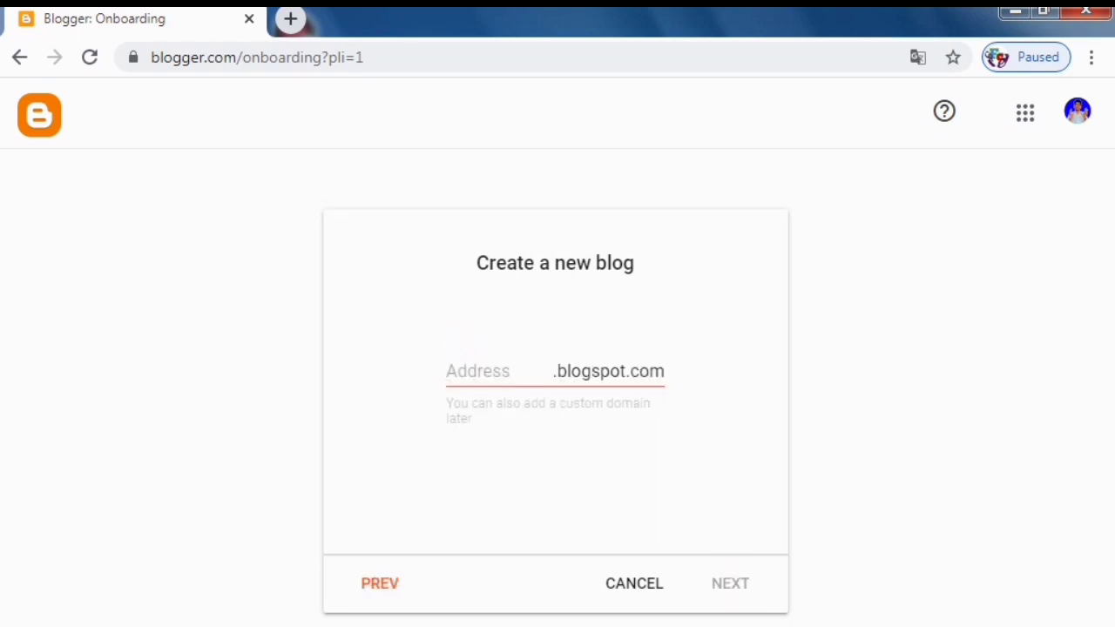
{"action": "left_click", "coordinate": [470, 371]}
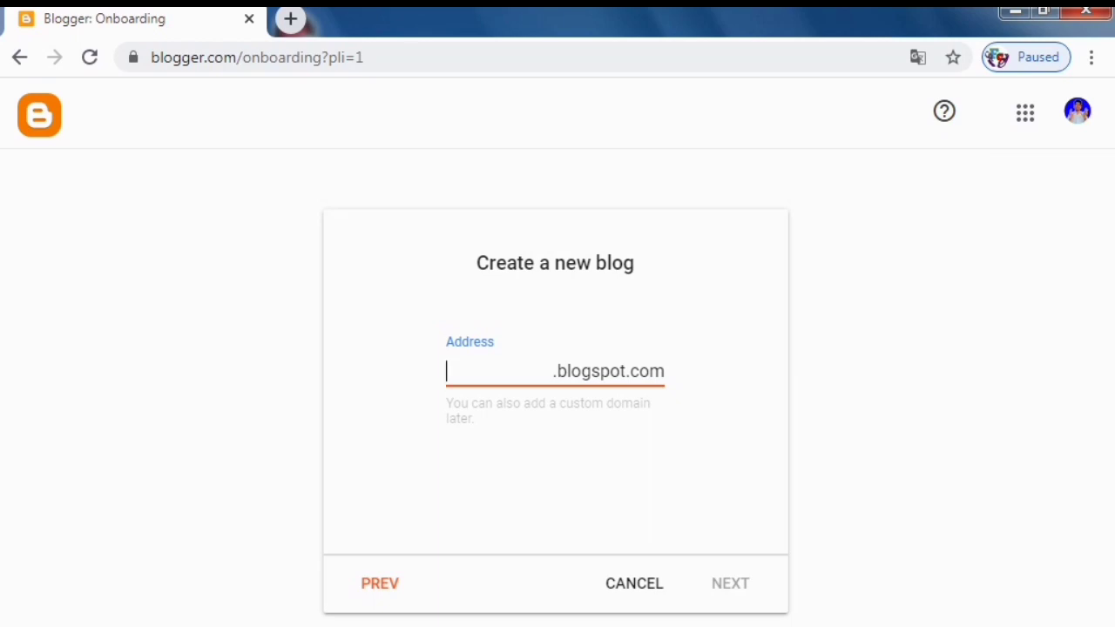
Claim techobaba1.blogspot.com as the blog address, since techobaba is taken, and continue.
{"action": "type", "text": "techobaba"}
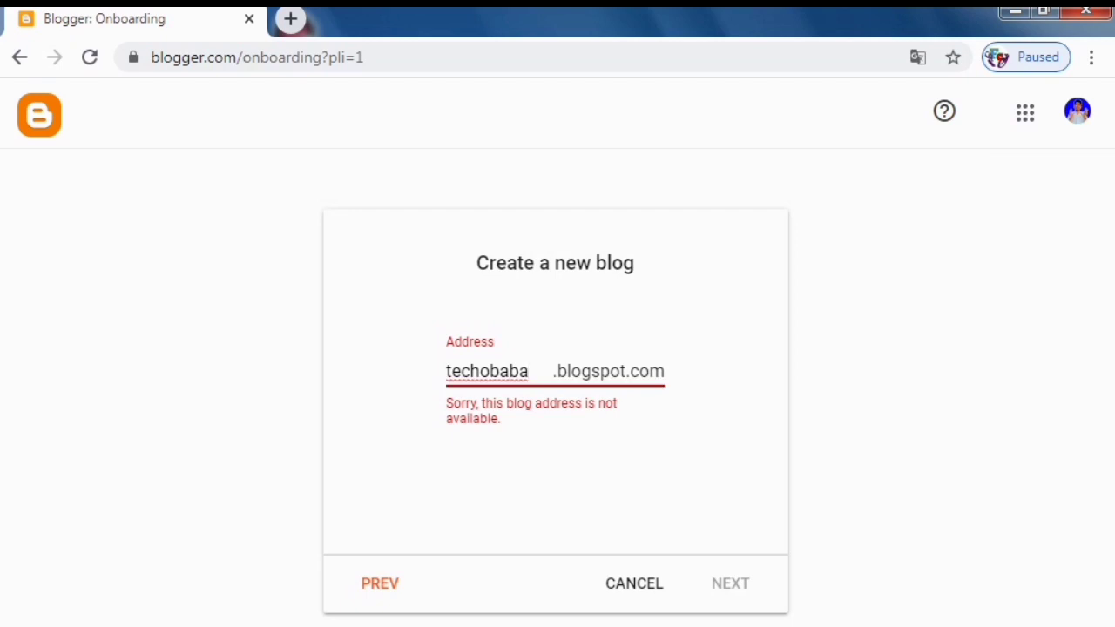
{"action": "type", "text": "1"}
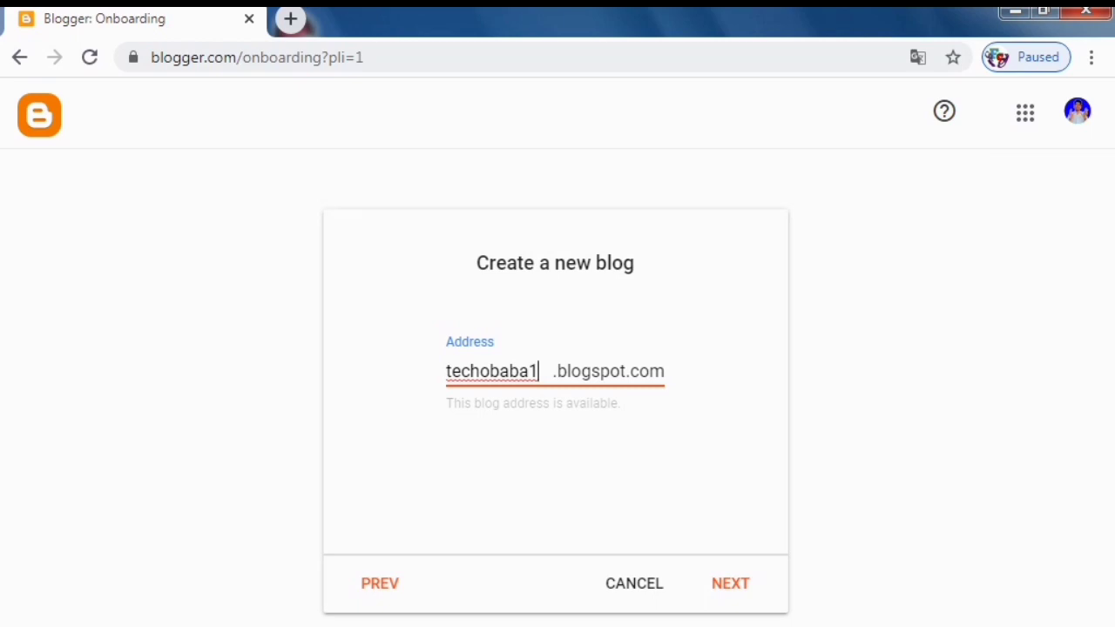
{"action": "left_click", "coordinate": [730, 584]}
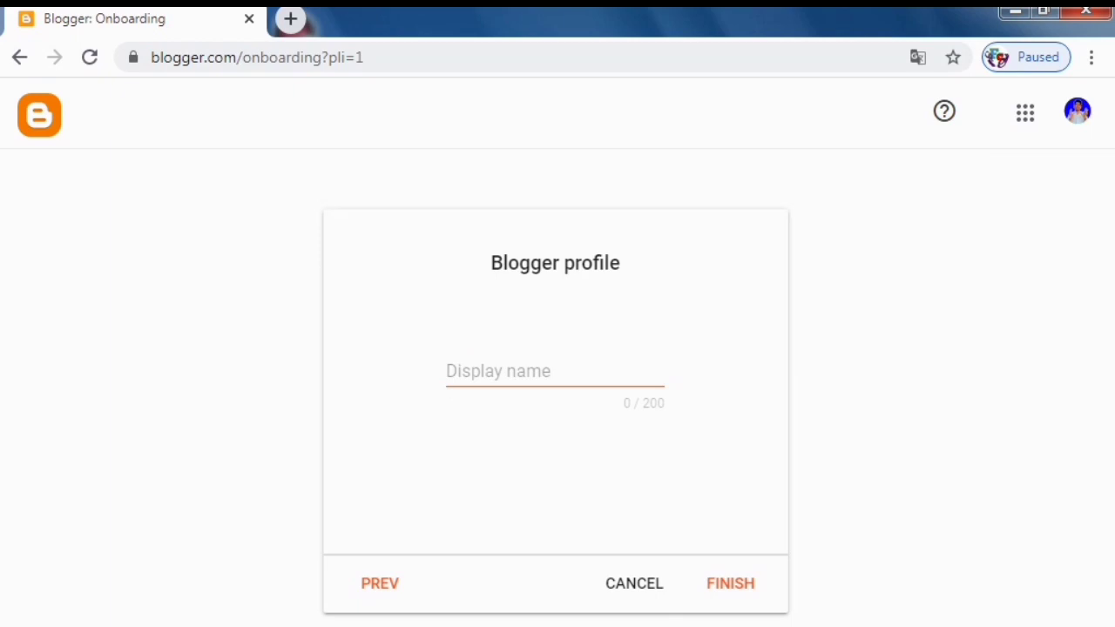
Set the Blogger display name to 'techo baba' and finish creating the blog.
{"action": "left_click", "coordinate": [488, 372]}
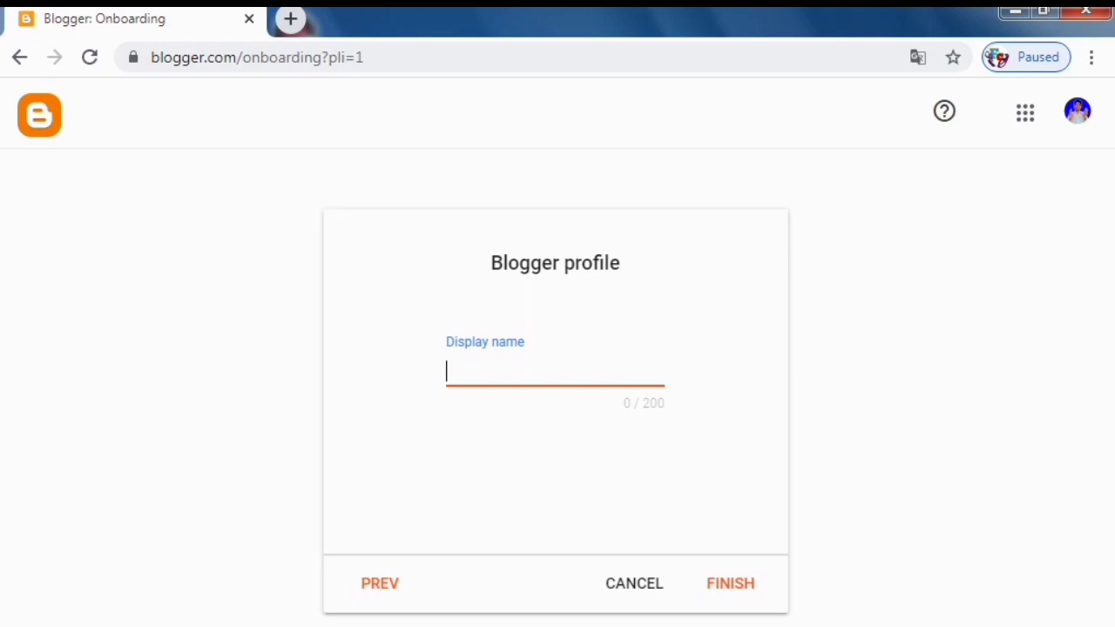
{"action": "type", "text": "techo baba"}
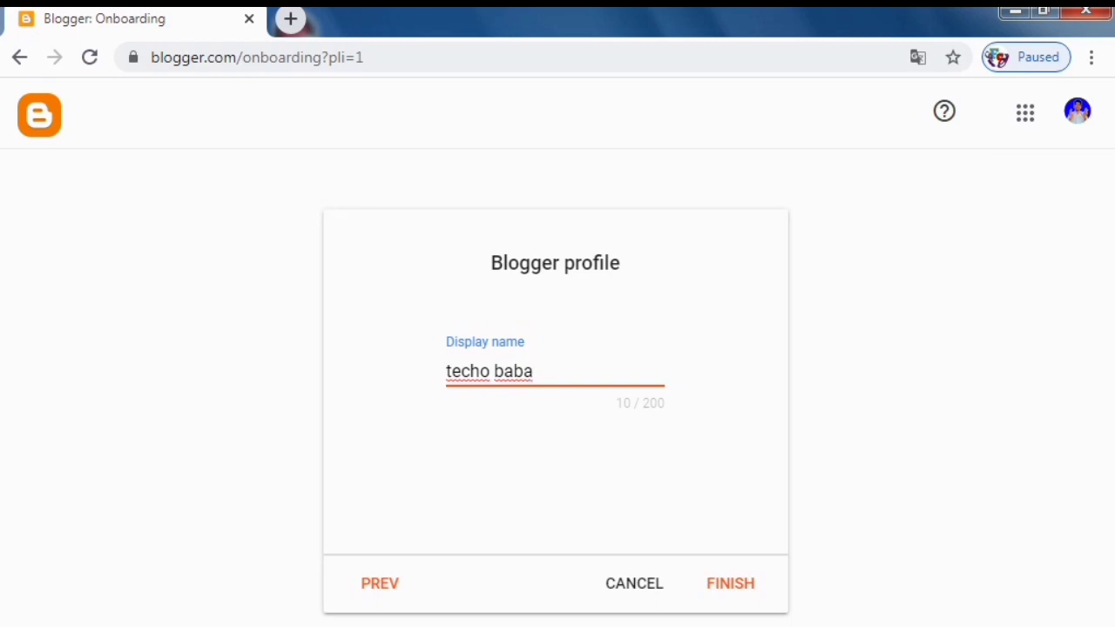
{"action": "left_click", "coordinate": [730, 583]}
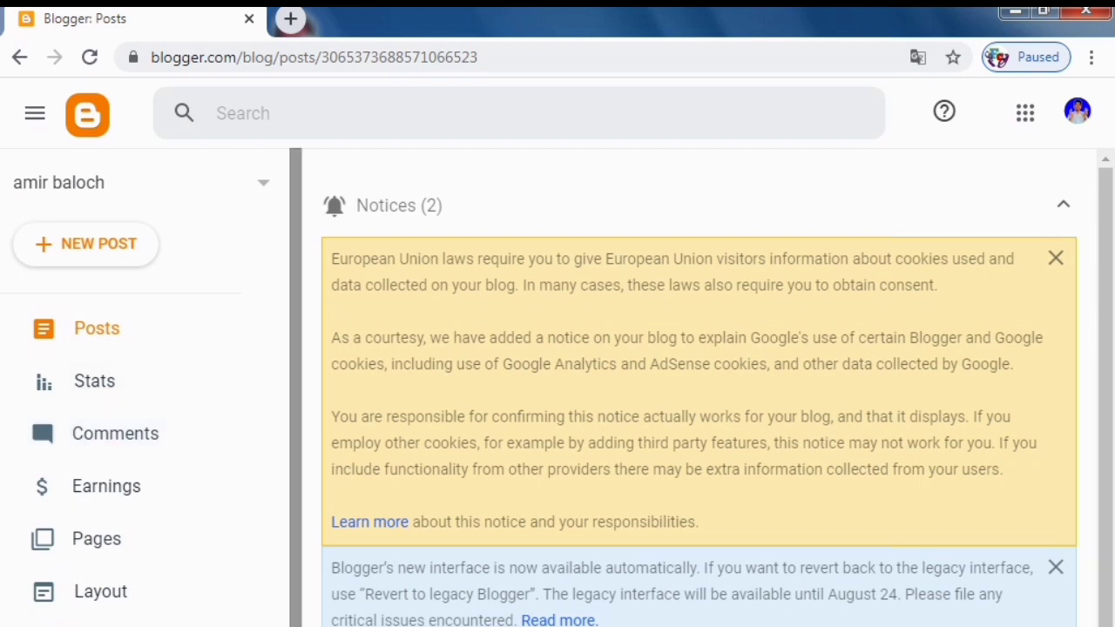
{"action": "scroll", "coordinate": [145, 388], "scroll_direction": "down", "scroll_amount": 3}
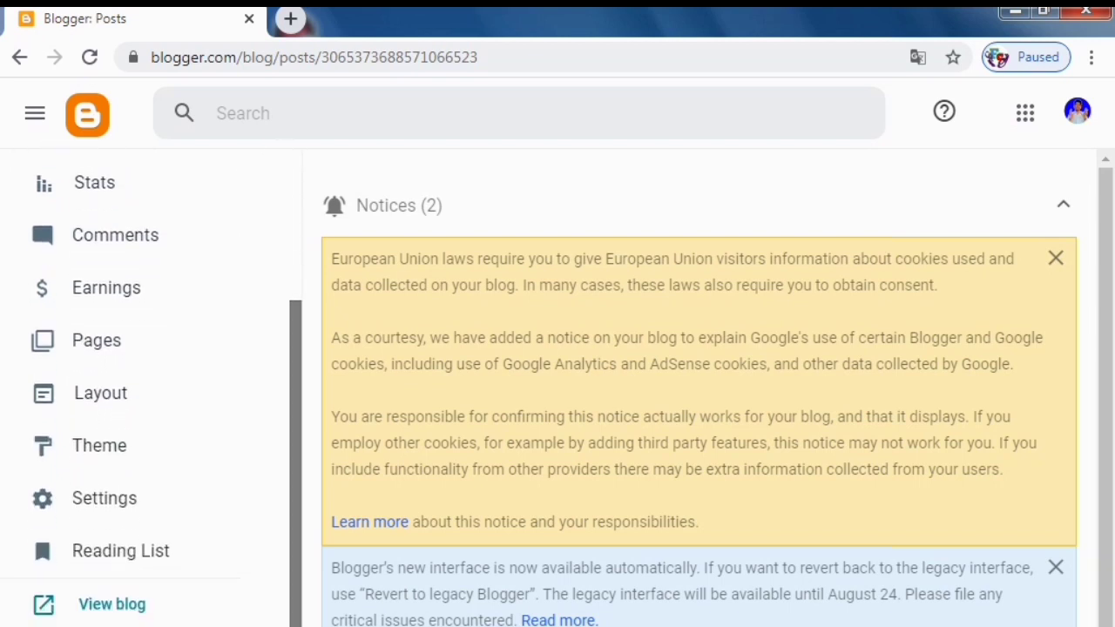
{"action": "scroll", "coordinate": [145, 387], "scroll_direction": "up", "scroll_amount": 3}
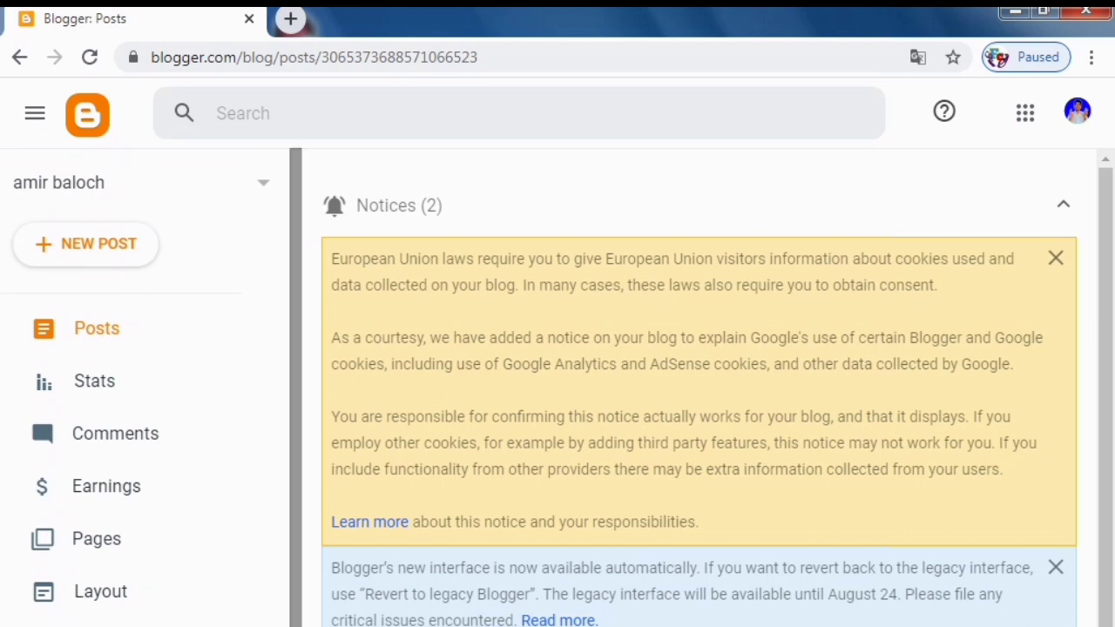